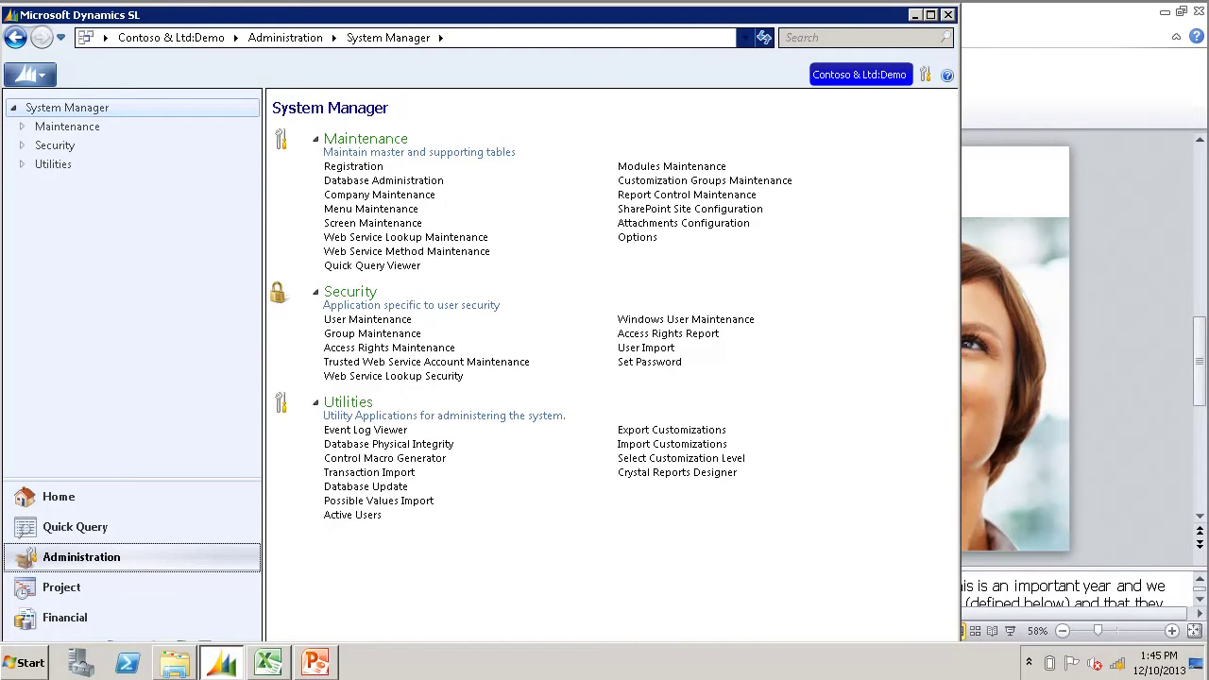
In Control Macro Generator, generate an Intelligent macro 0101000.CTL for Journal Transactions screen 0101000.
left_click(408, 458)
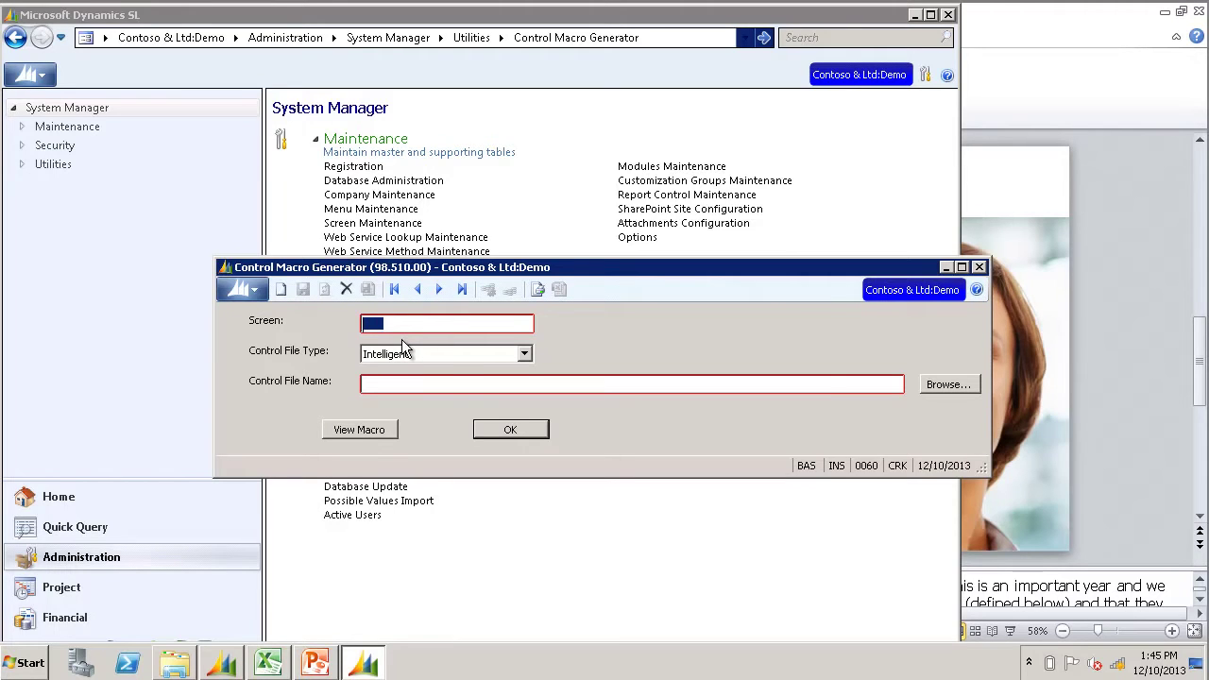
key("F3")
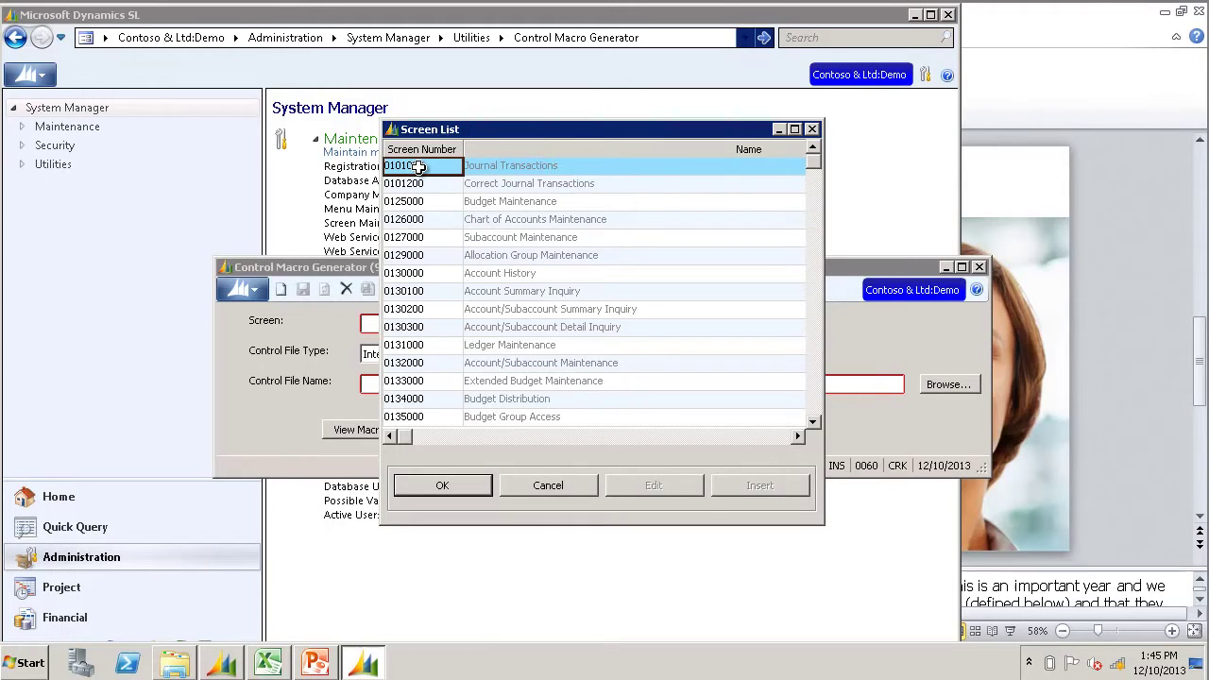
key("Escape")
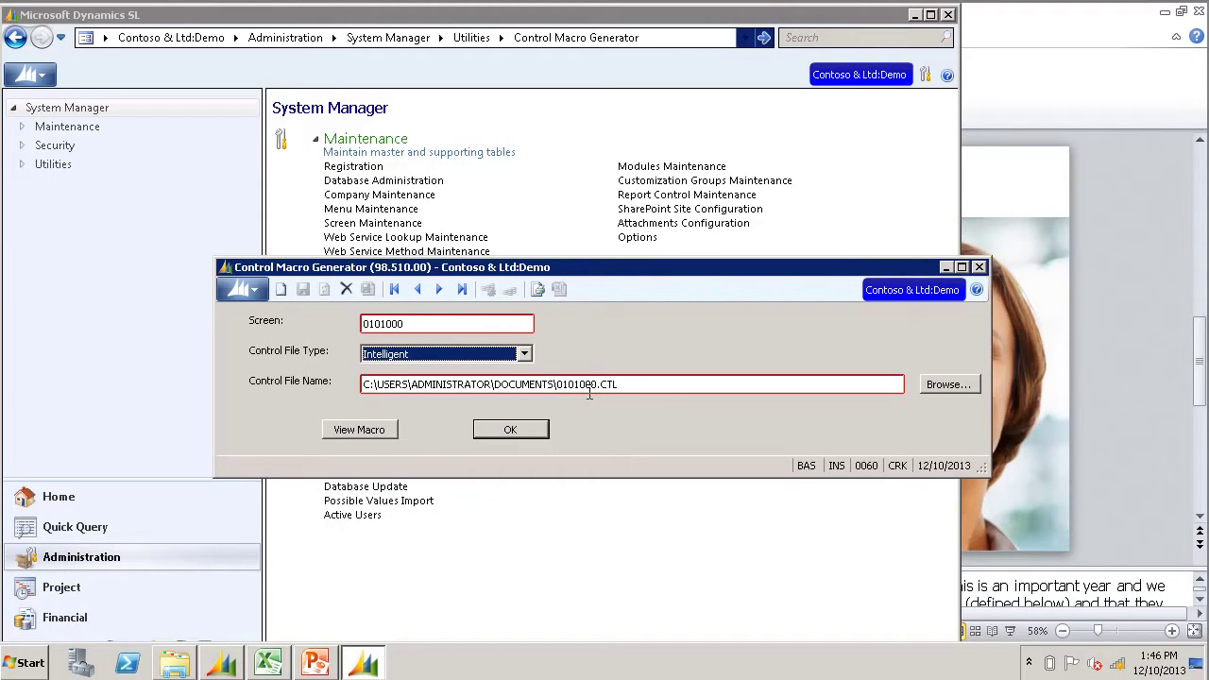
left_click(509, 429)
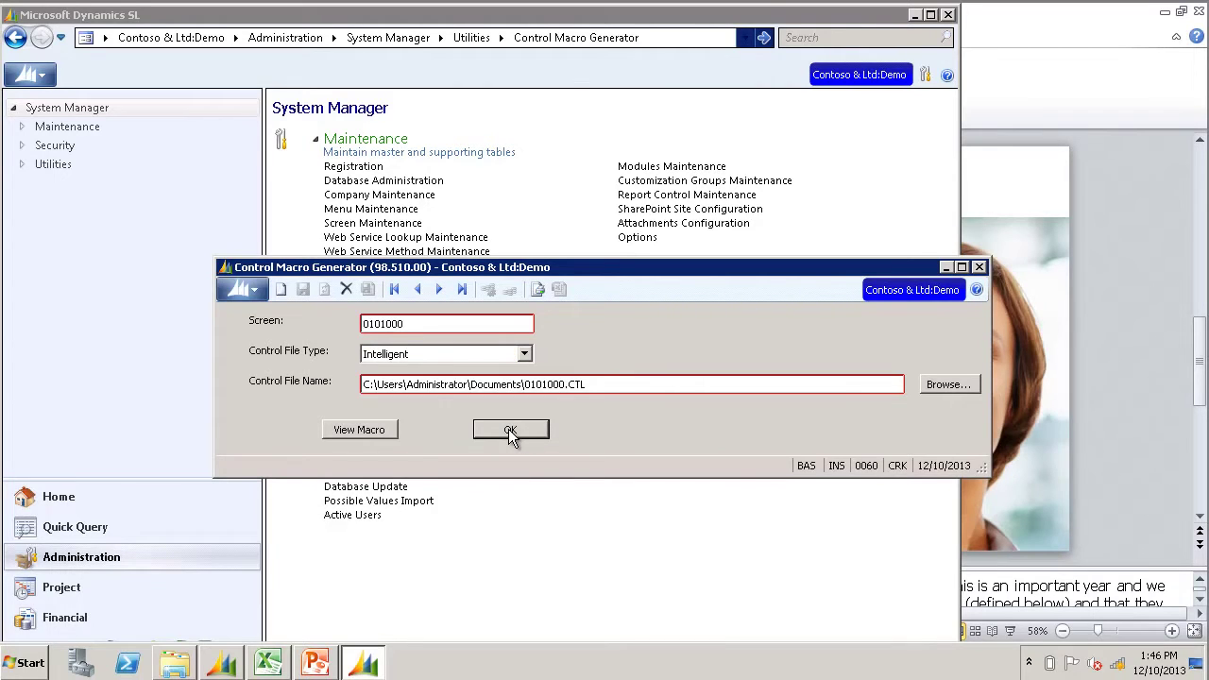
Open the generated 0101000 control macro script in Notepad and make its window taller.
left_click(361, 429)
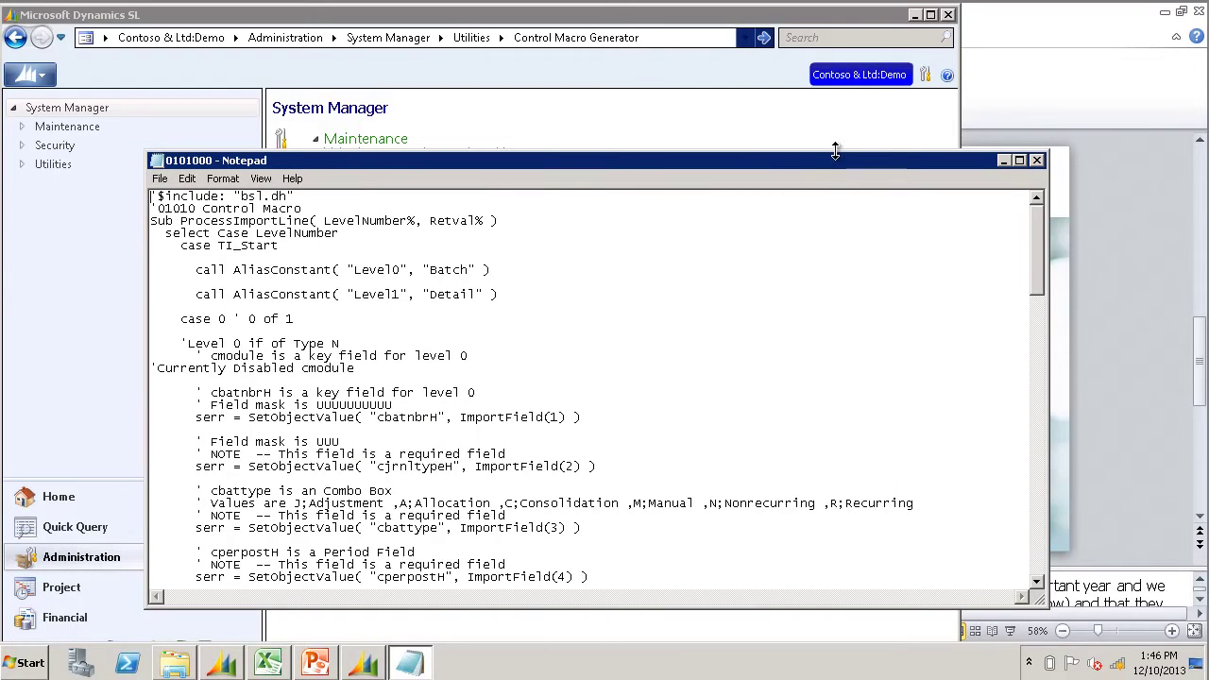
left_click_drag(836, 149, 830, 67)
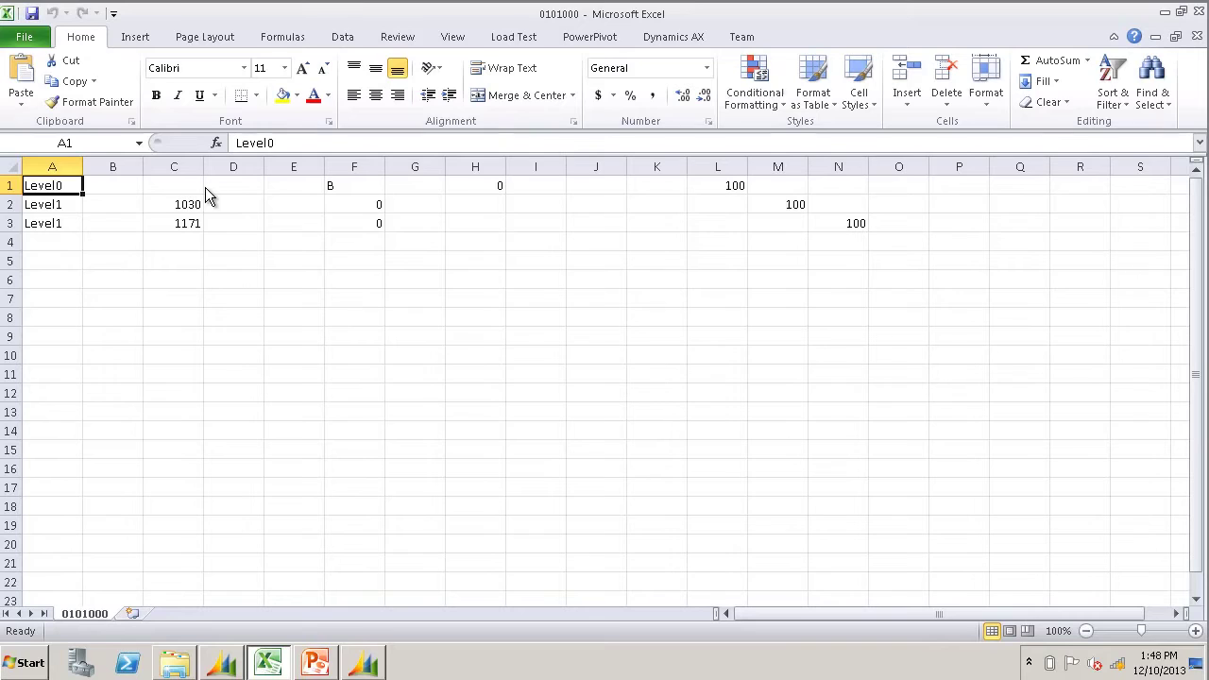
Review cells A2, C2 (account 1030), empty B2 and D2, and the 100 amounts in M2 and N3.
left_click(59, 203)
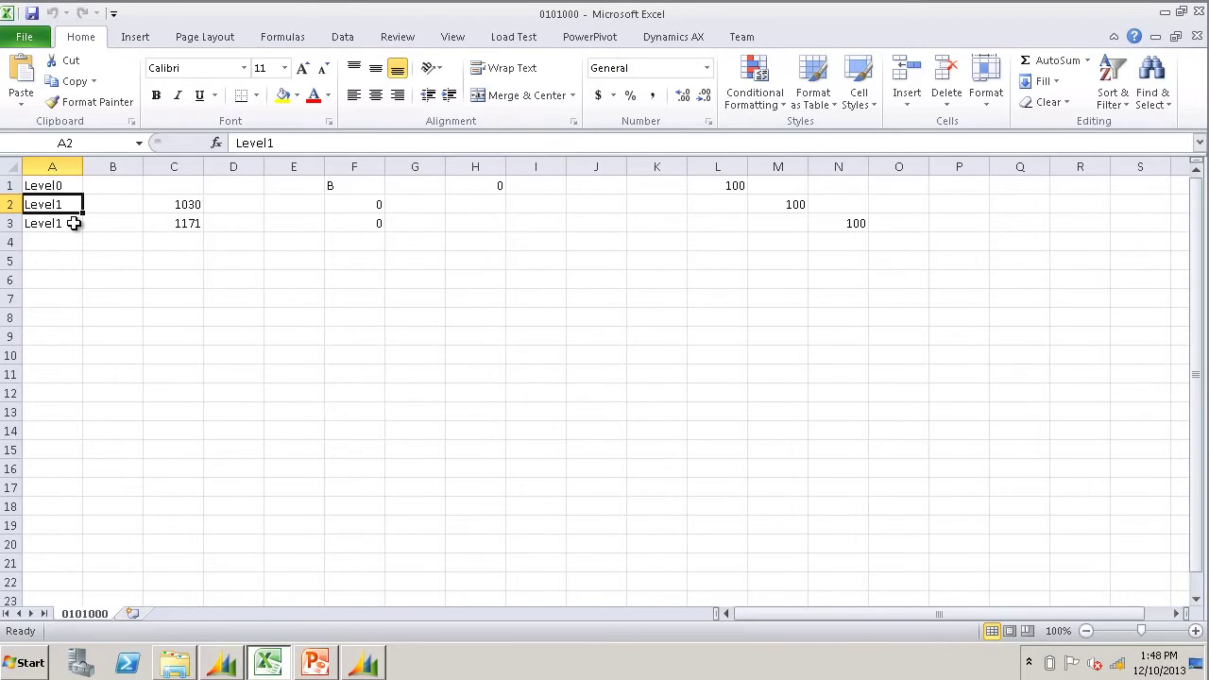
left_click(184, 206)
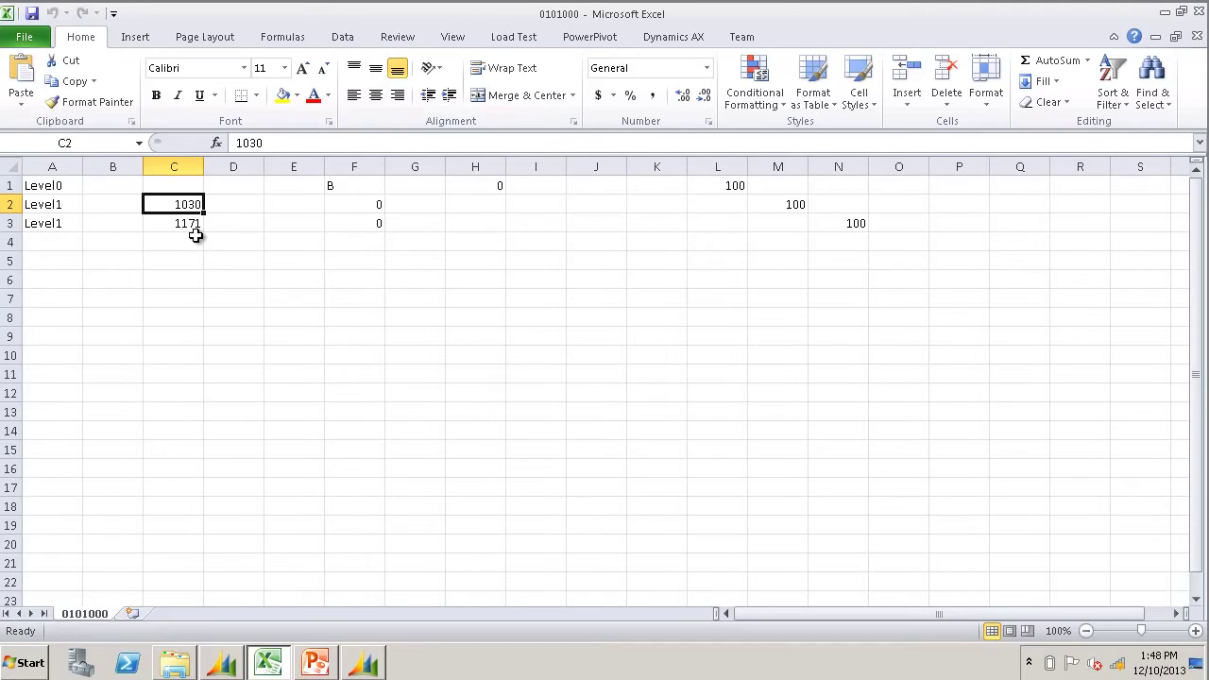
left_click(119, 201)
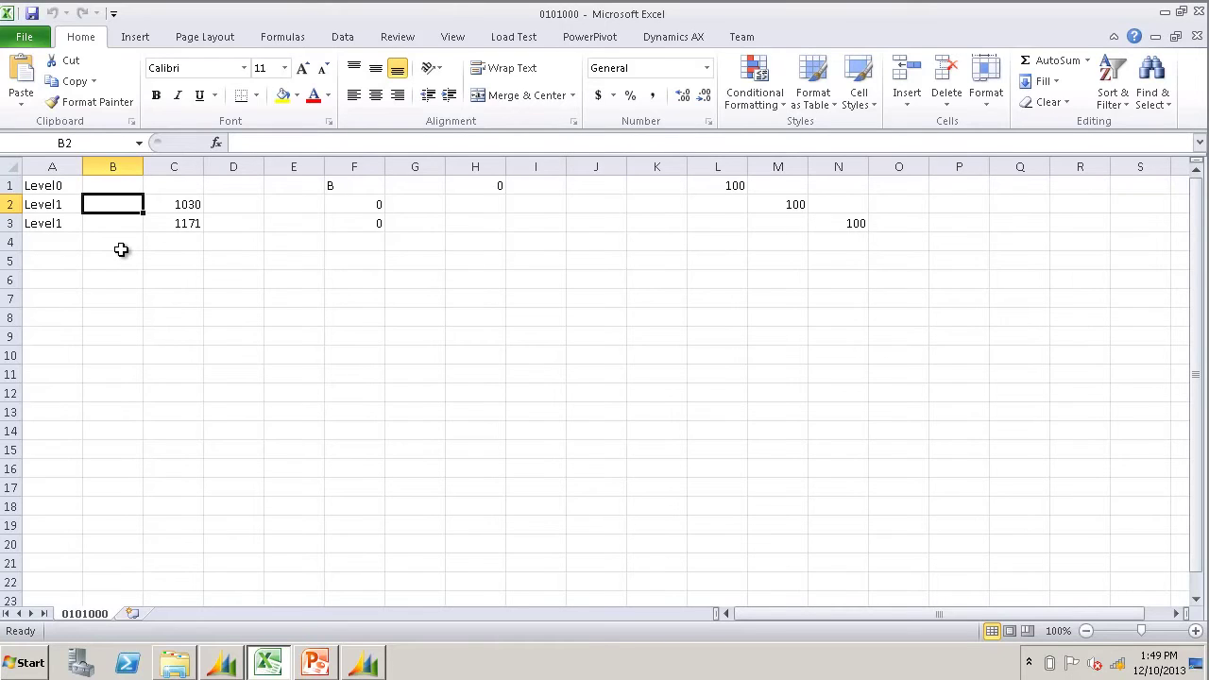
left_click(241, 203)
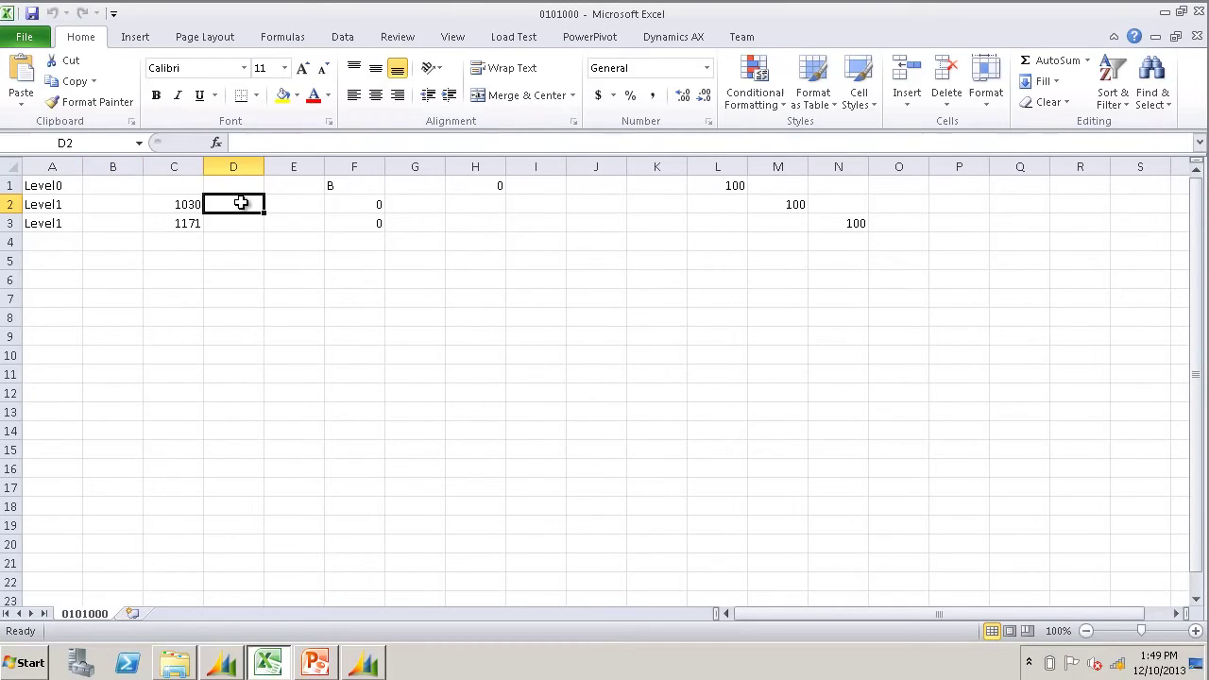
left_click(790, 203)
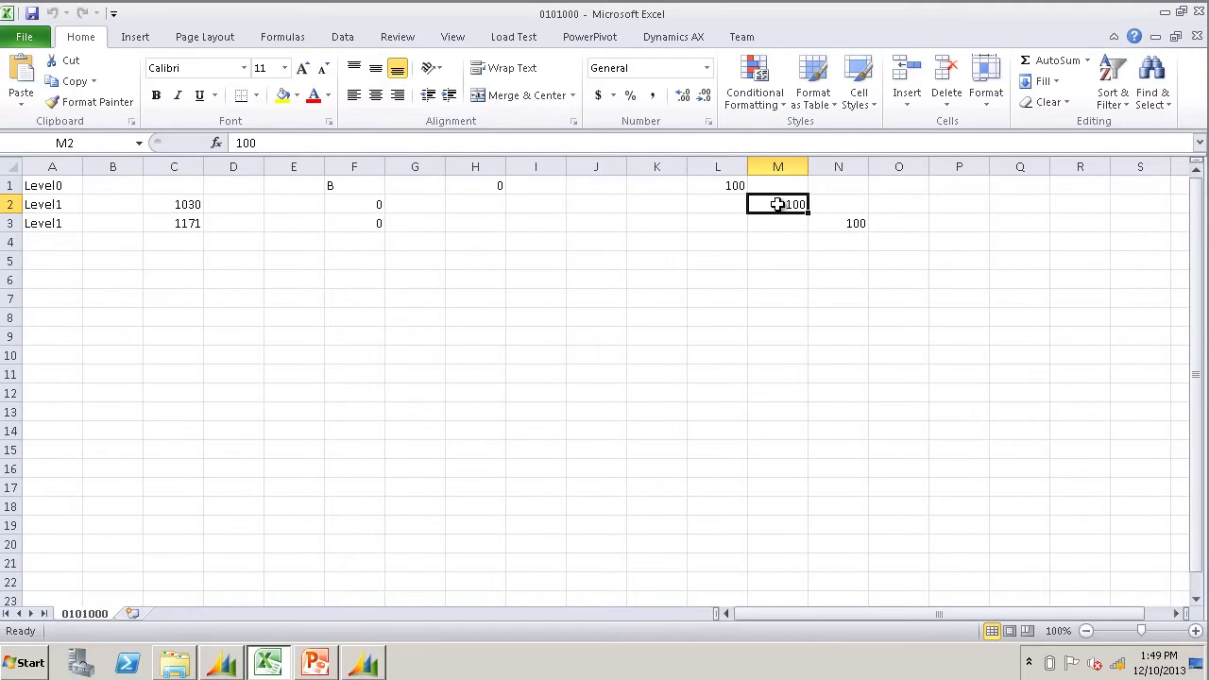
left_click(833, 223)
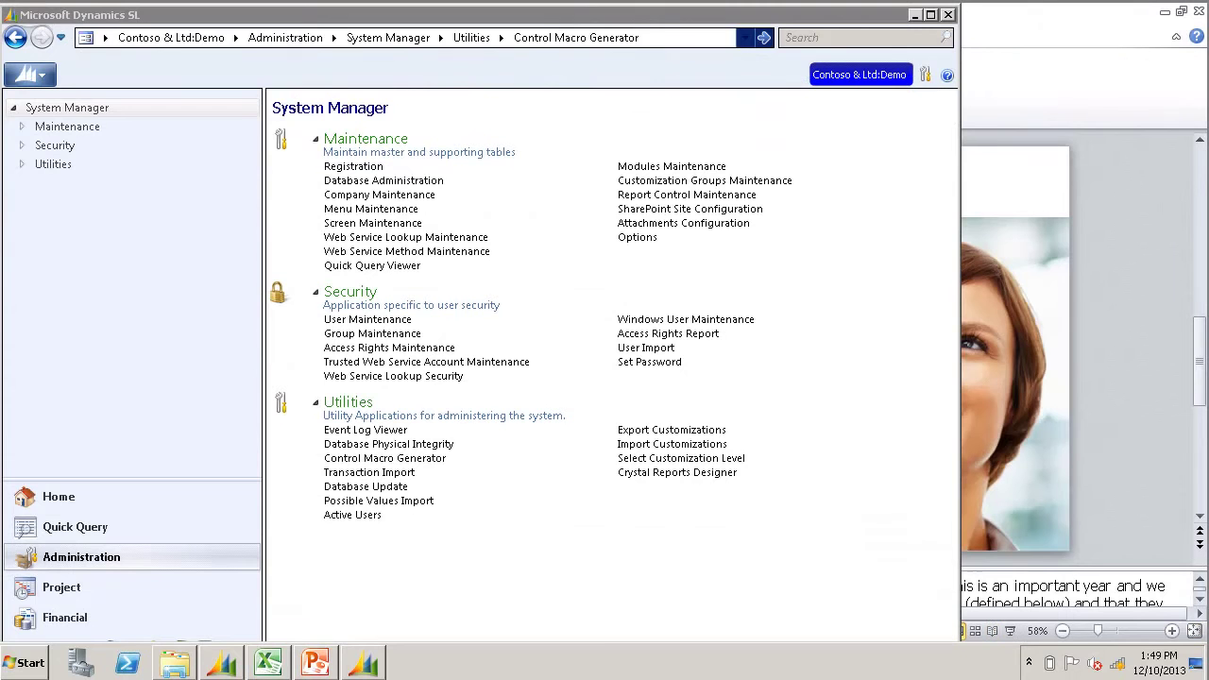
In Transaction Import, choose C:\TI\0101000.TXT as the first row's data file, browsing with All Files.
left_click(383, 475)
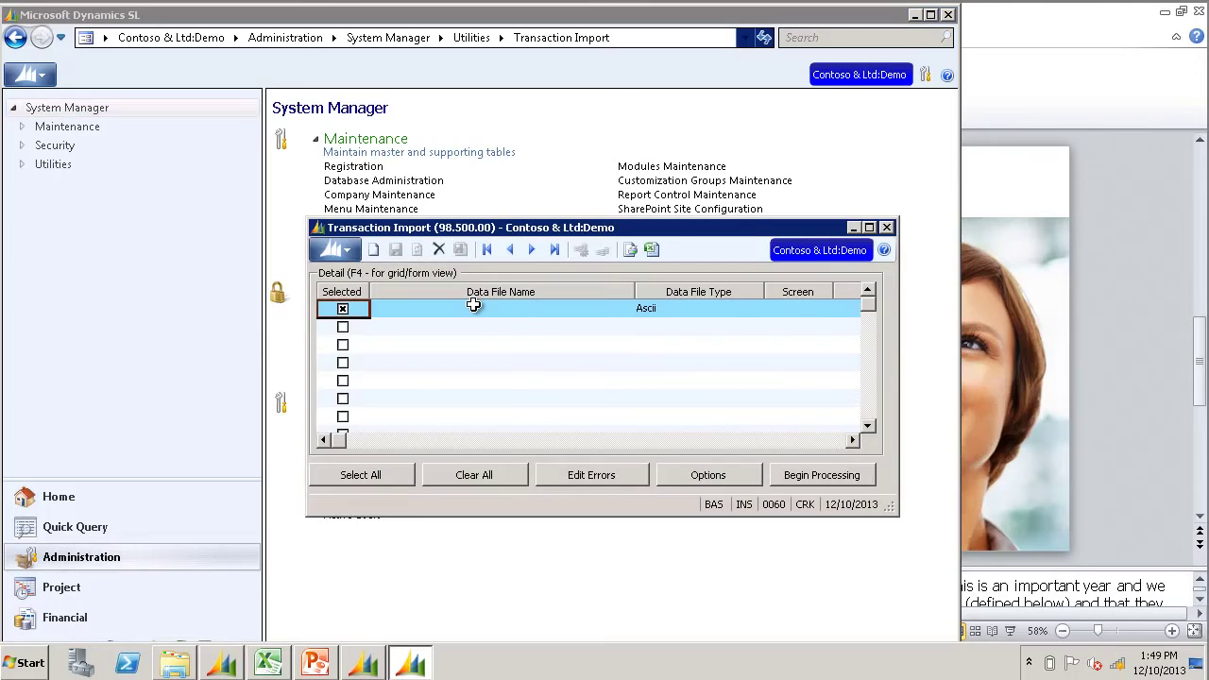
left_click(473, 308)
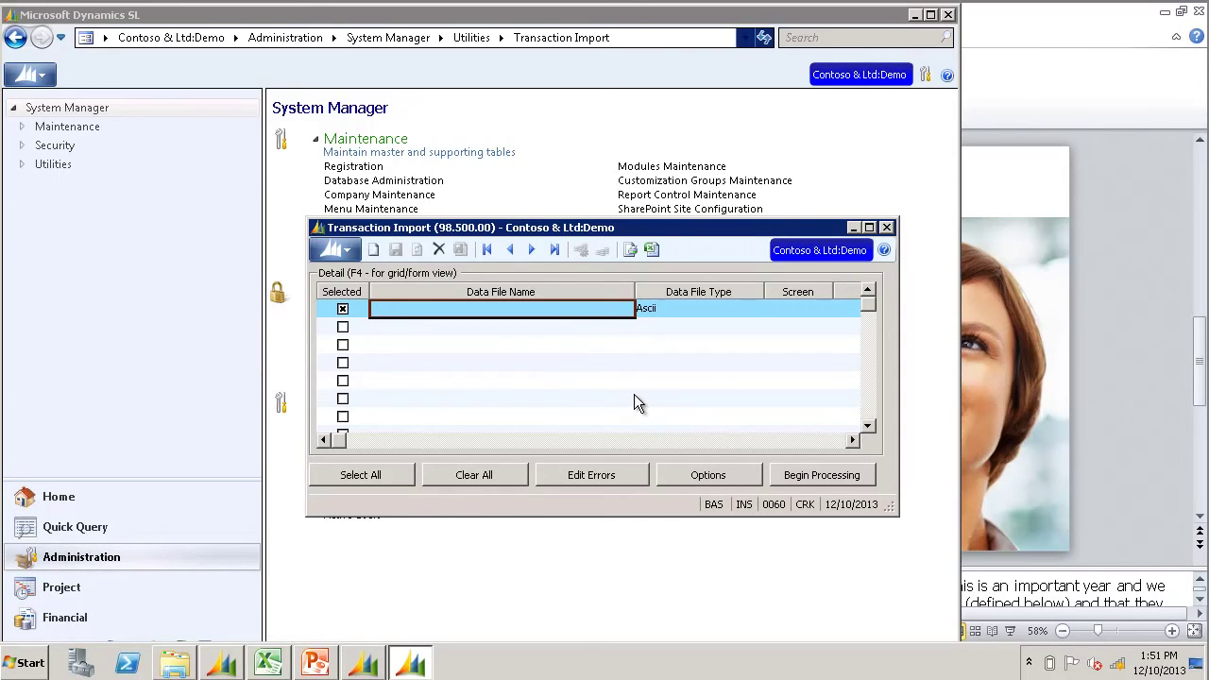
double_click(561, 306)
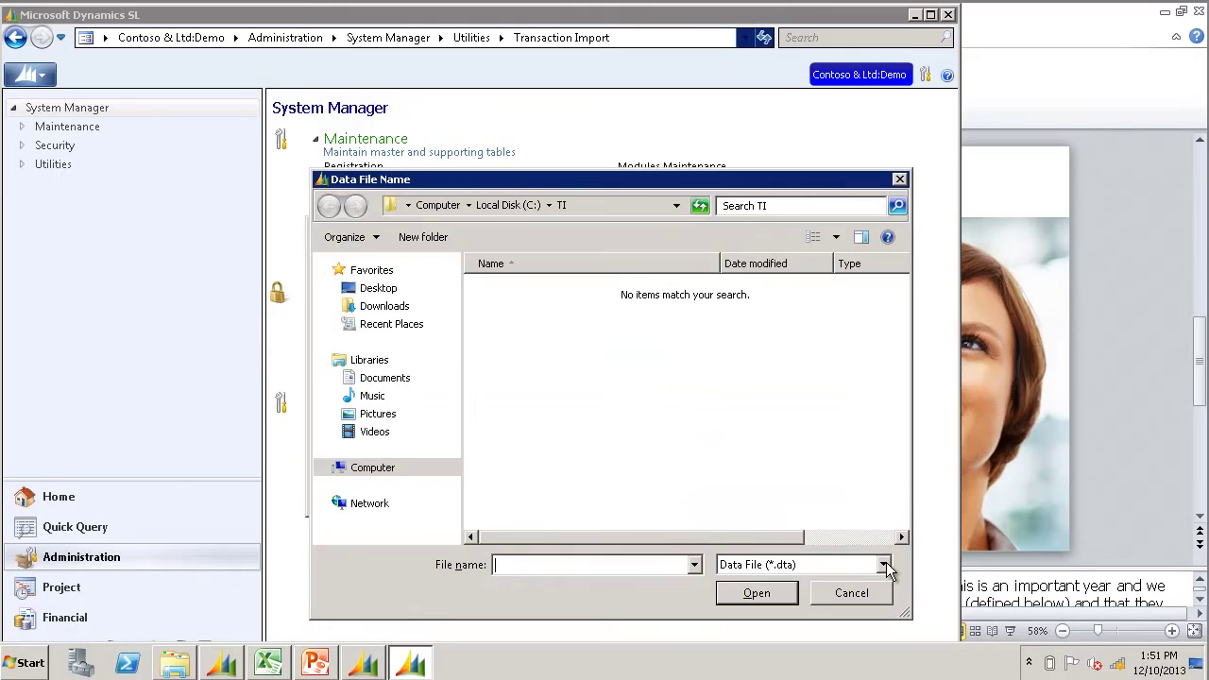
left_click(883, 565)
left_click(836, 597)
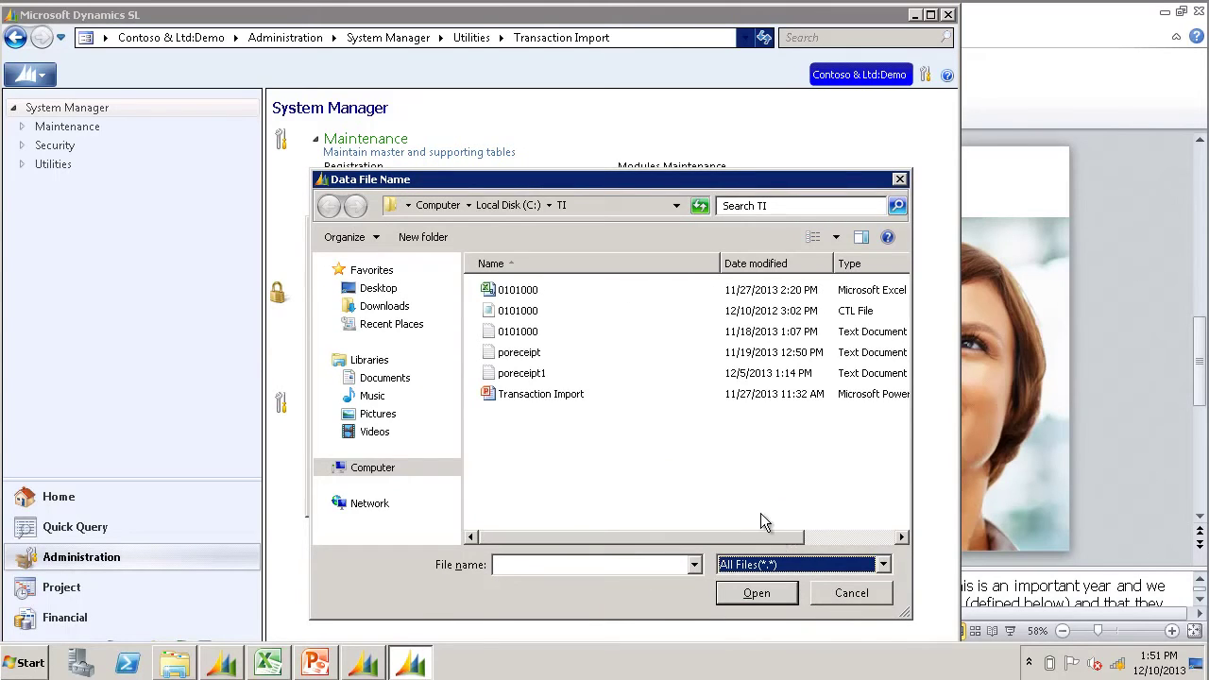
double_click(751, 336)
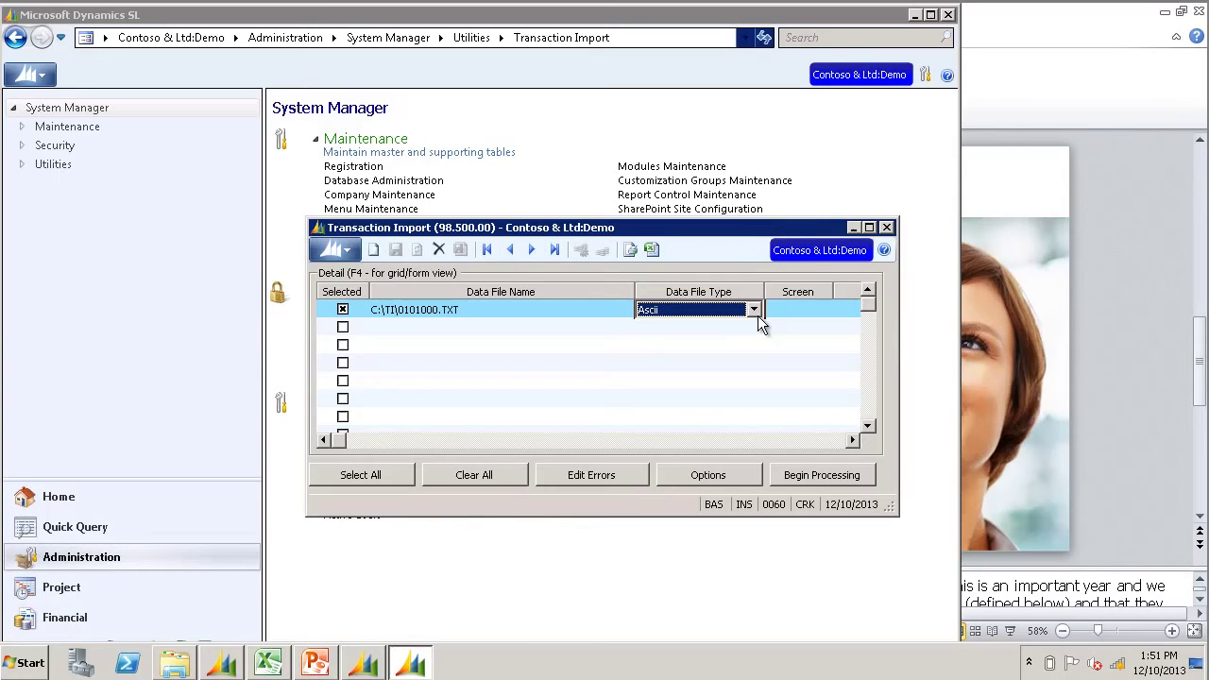
Give the import row screen 0101000, control file C:\TI\0101000.CTL and output log LOG.LOG.
left_click(791, 309)
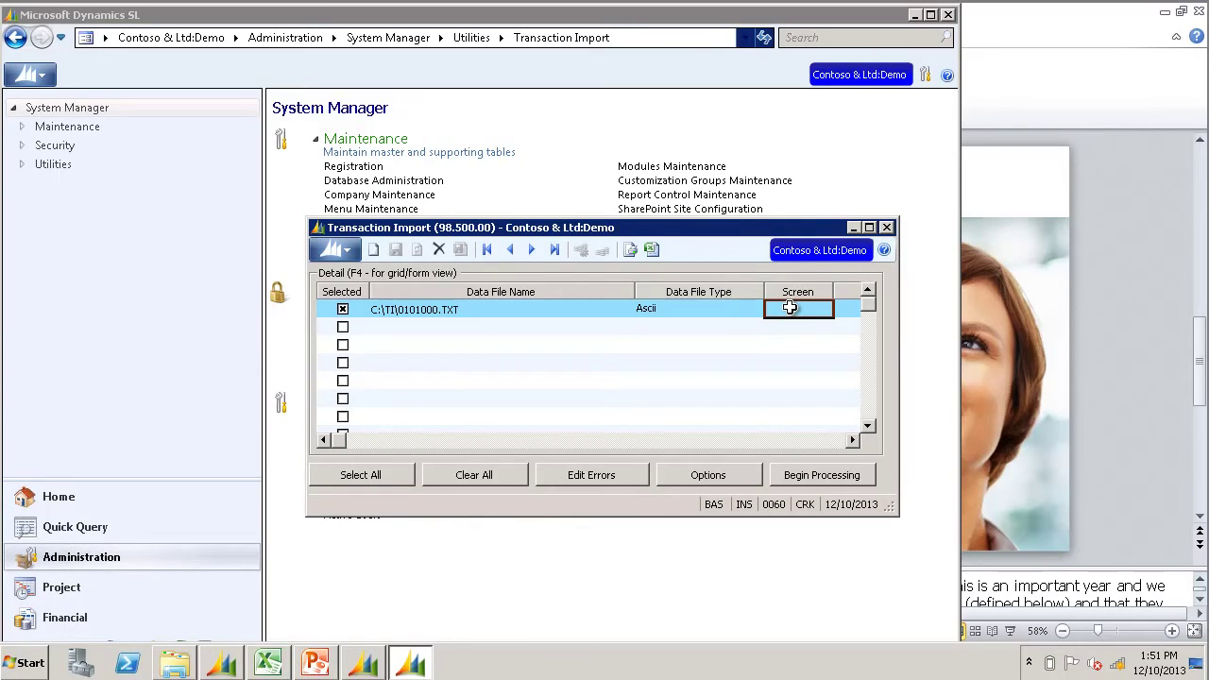
double_click(789, 308)
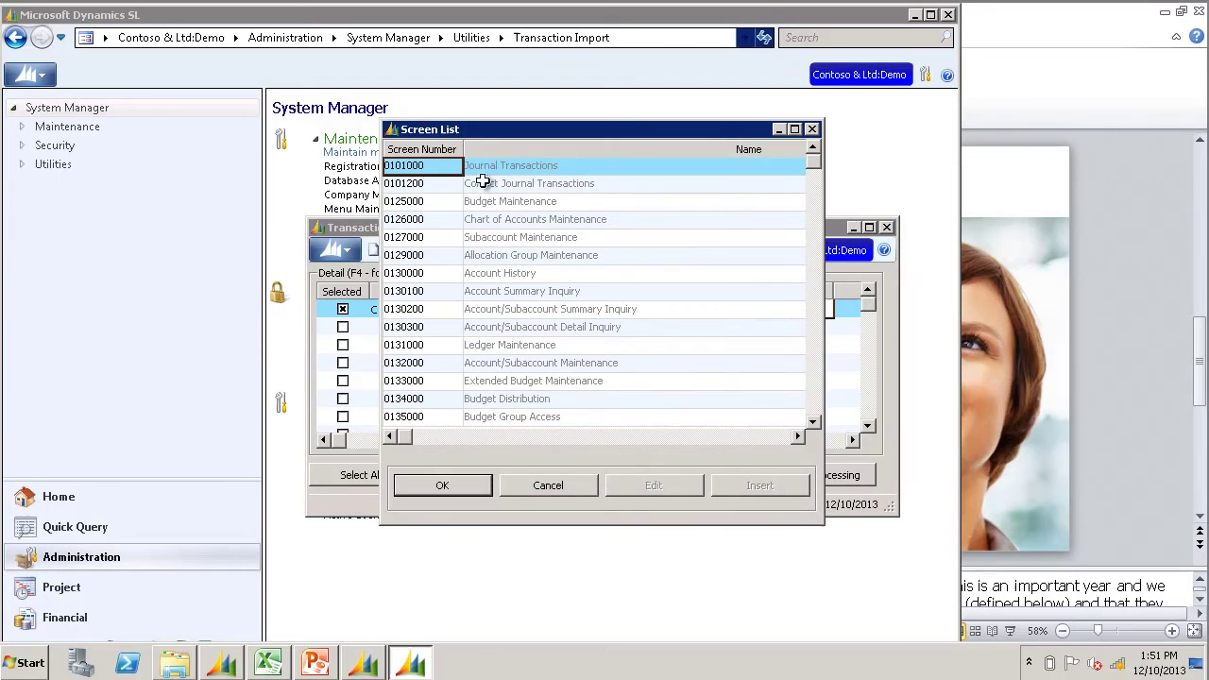
double_click(414, 165)
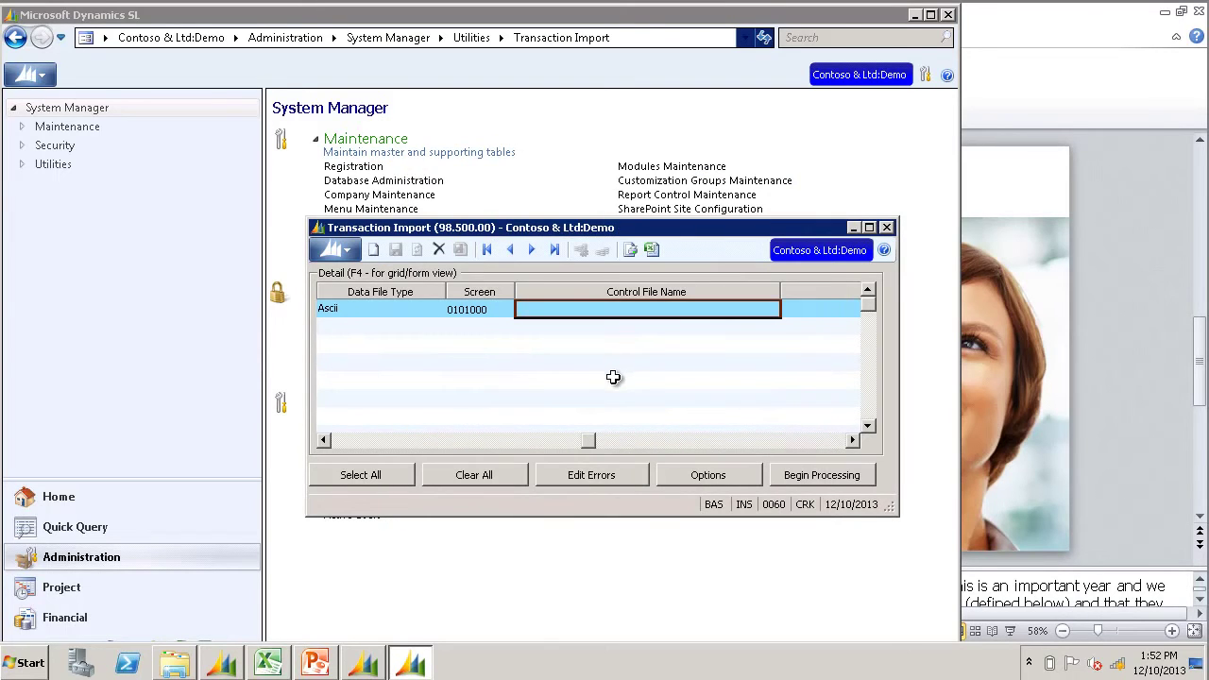
key("F3")
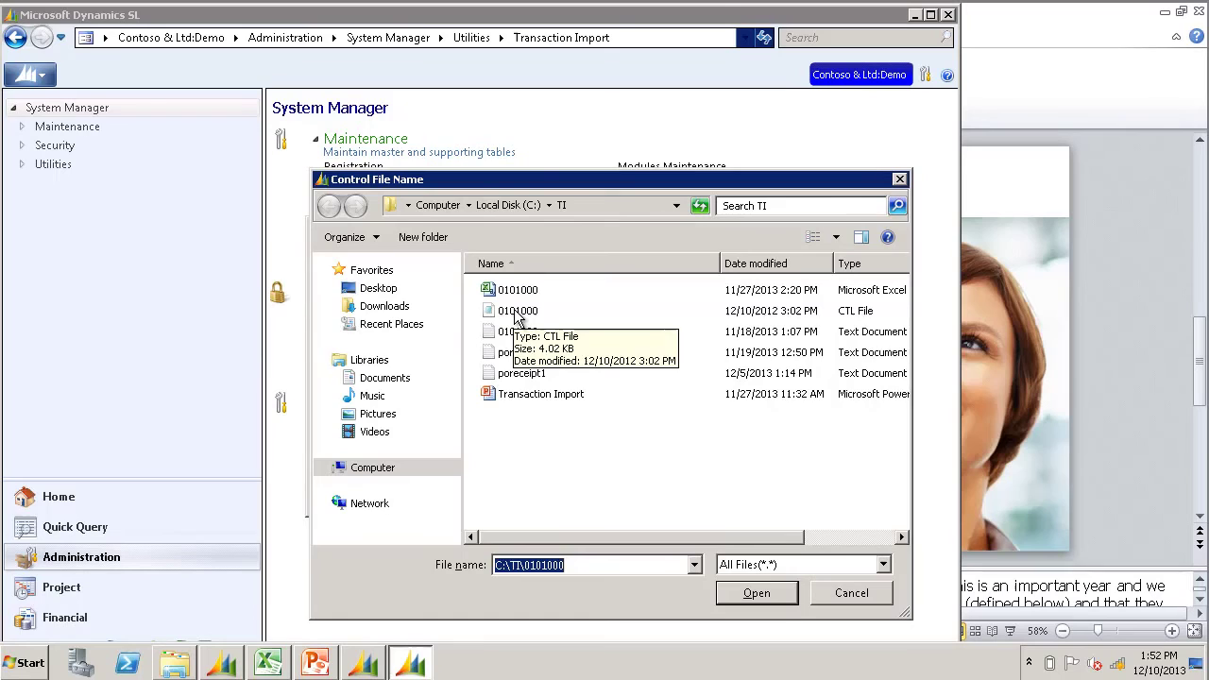
double_click(518, 312)
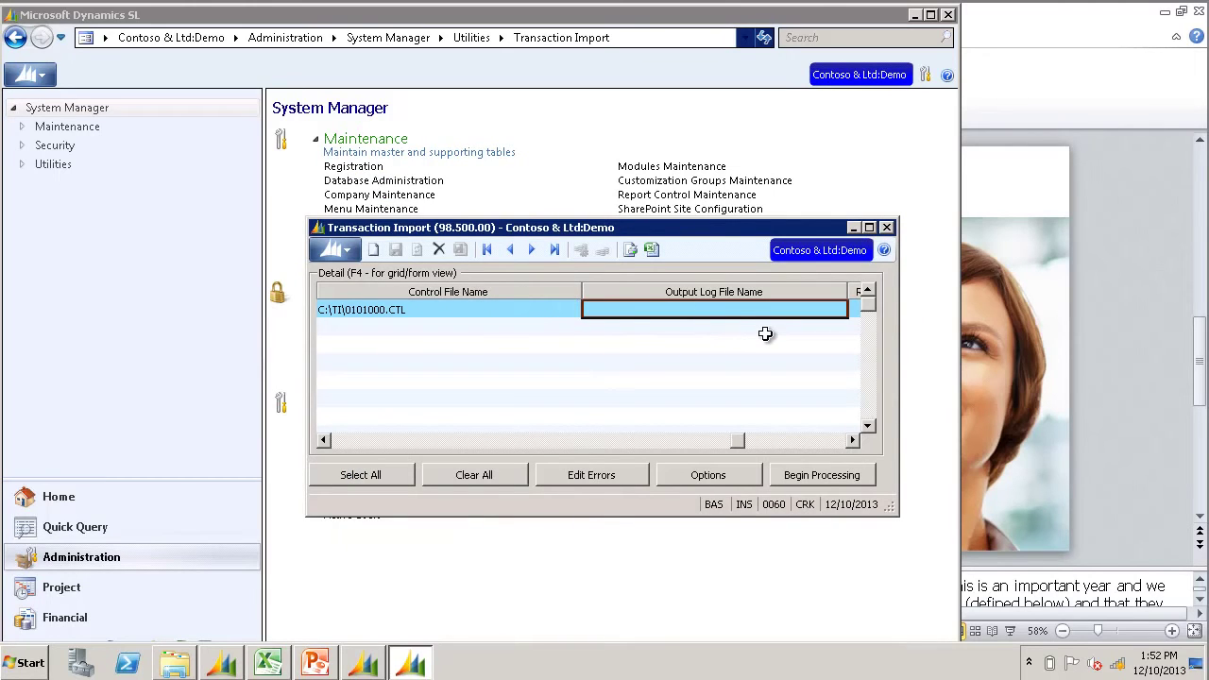
type("LOG.")
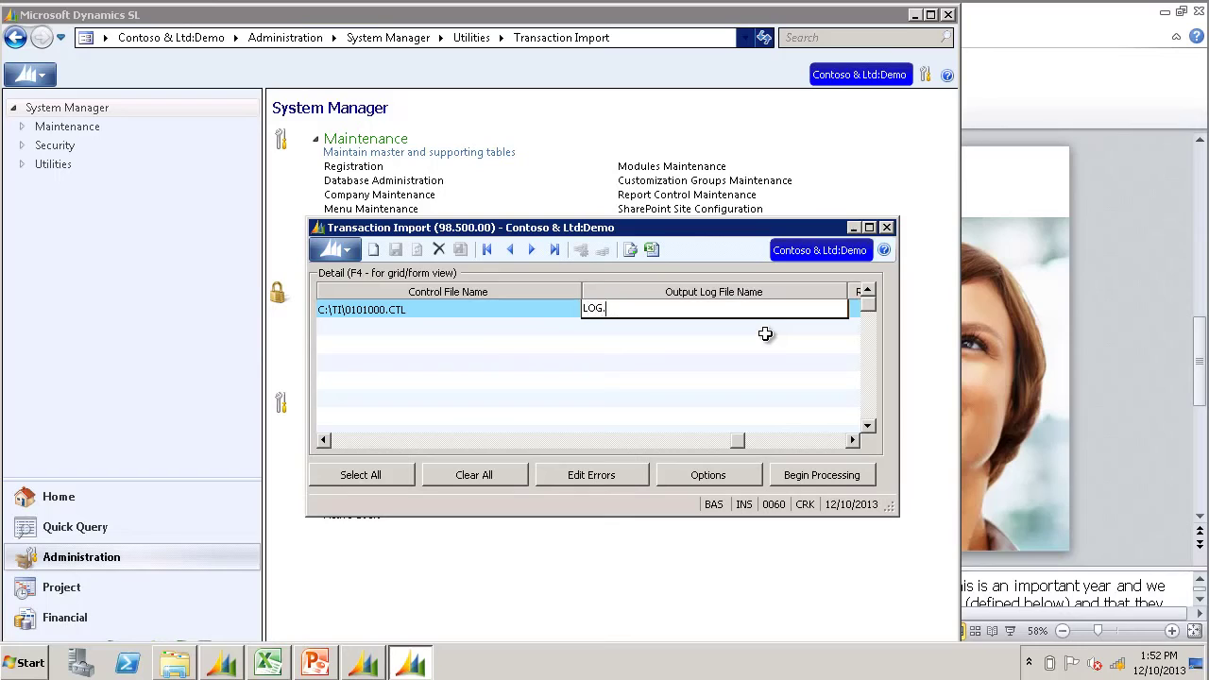
type("LOG")
key("Tab")
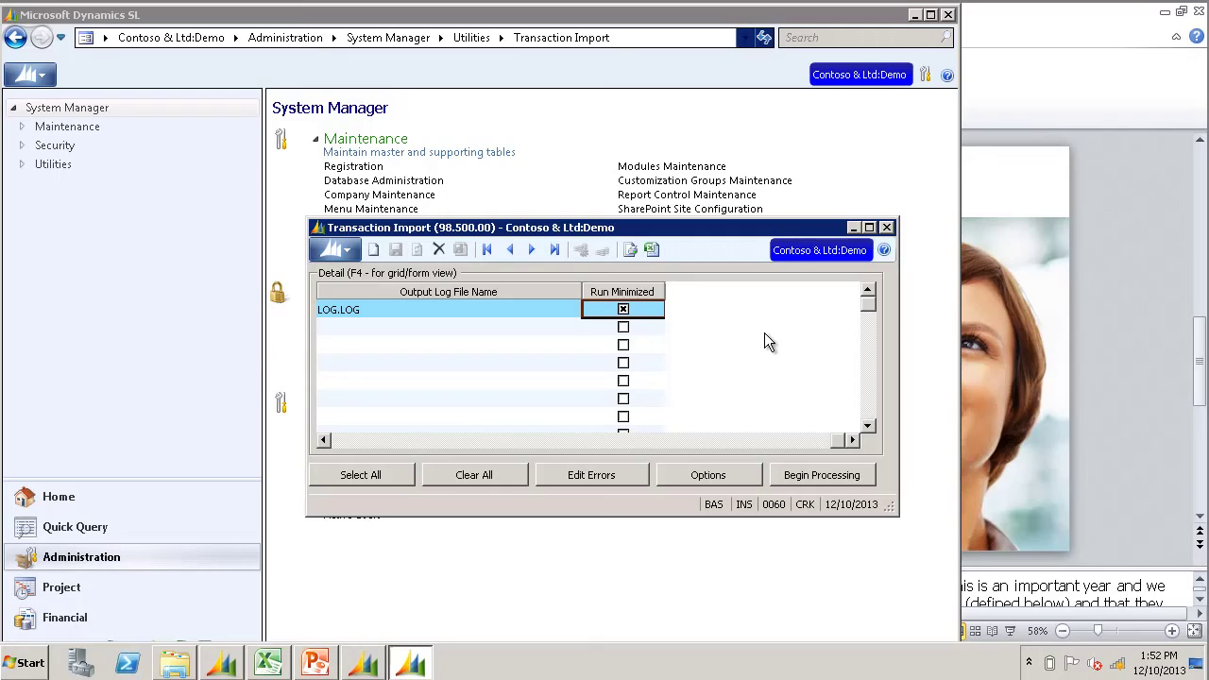
Uncheck Run Minimized and process the import, creating journal batch 000232 with 100.00 totals.
left_click(623, 309)
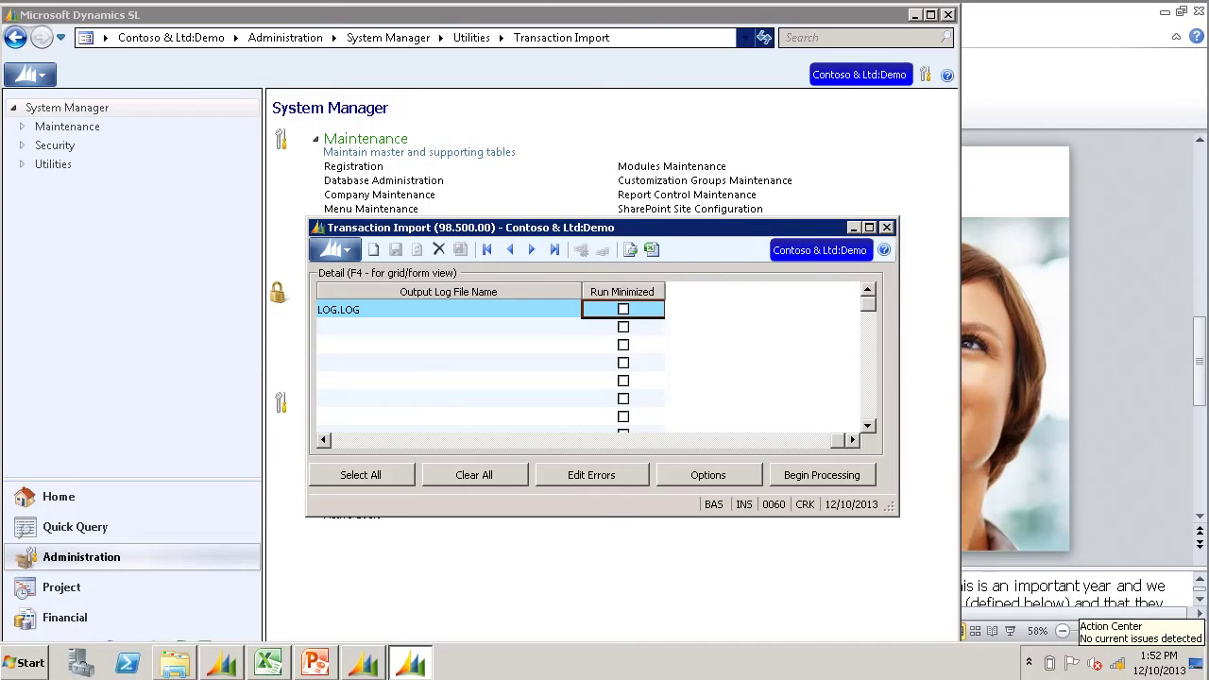
left_click(810, 474)
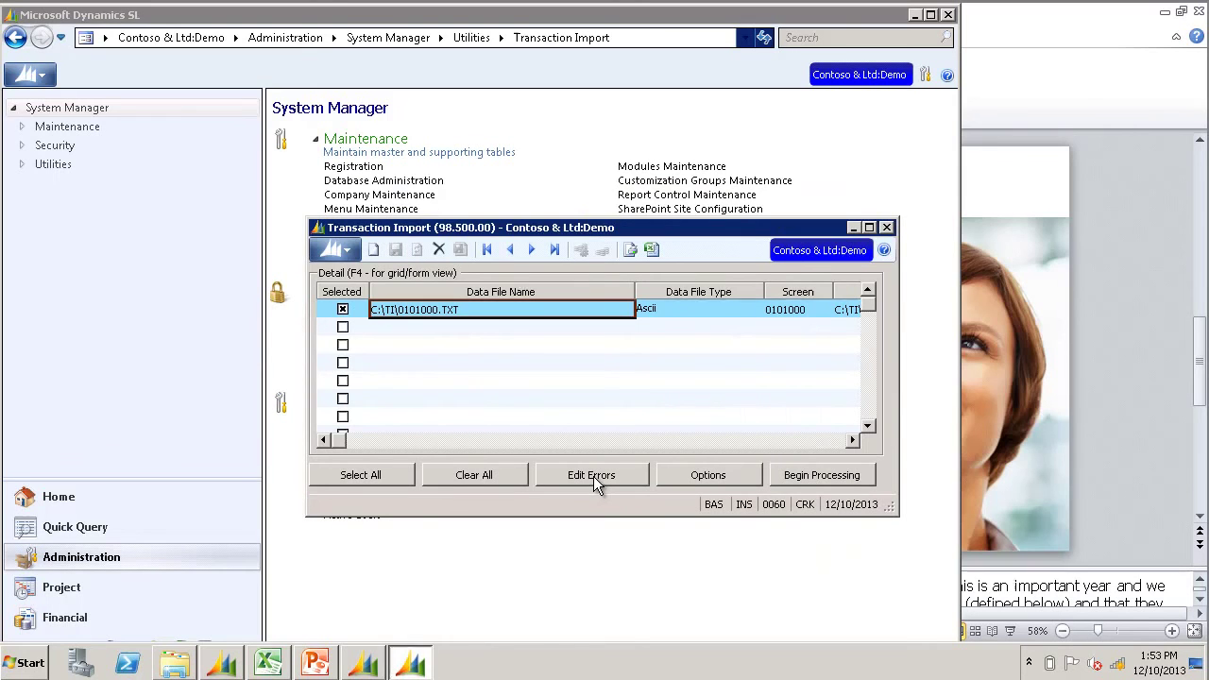
Read the import log through to its end to confirm 0 errors, then minimize Transaction Import.
left_click(595, 477)
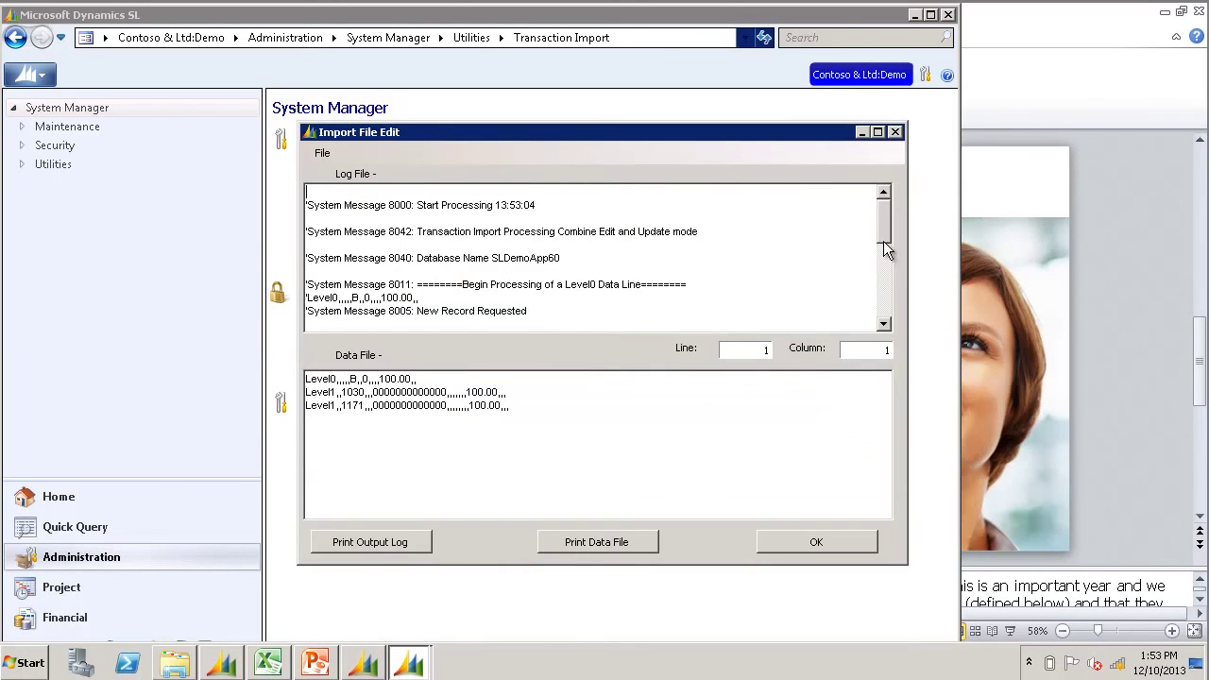
left_click_drag(882, 227, 877, 308)
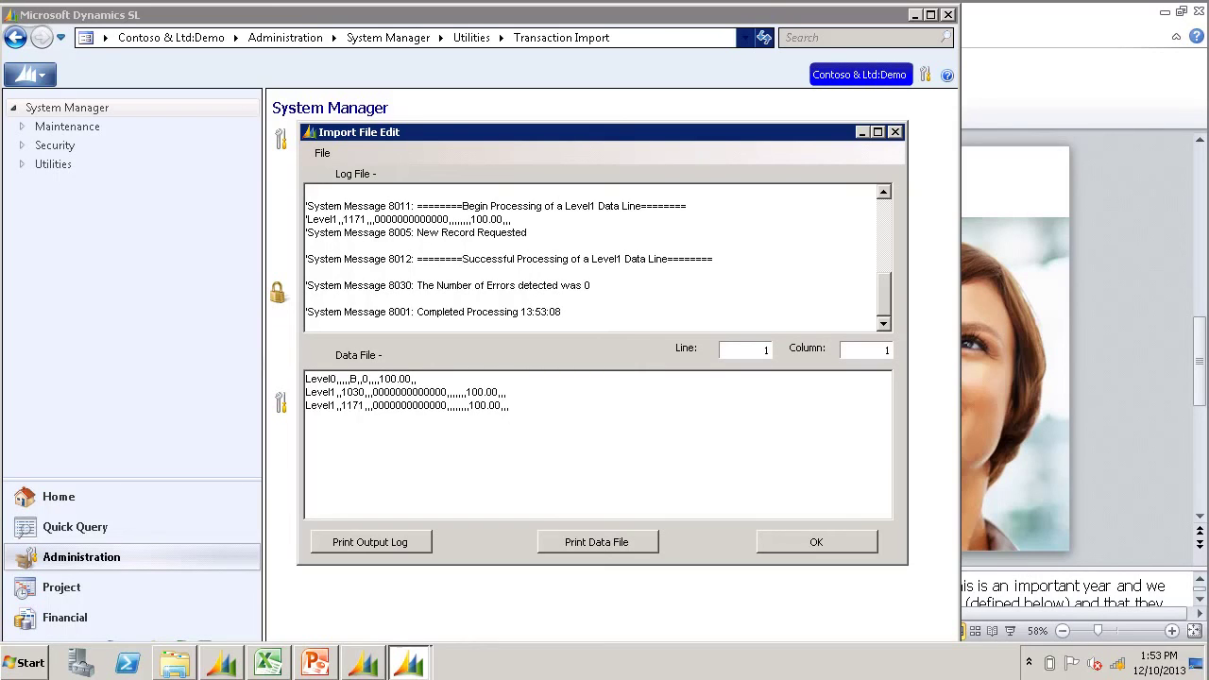
left_click(798, 544)
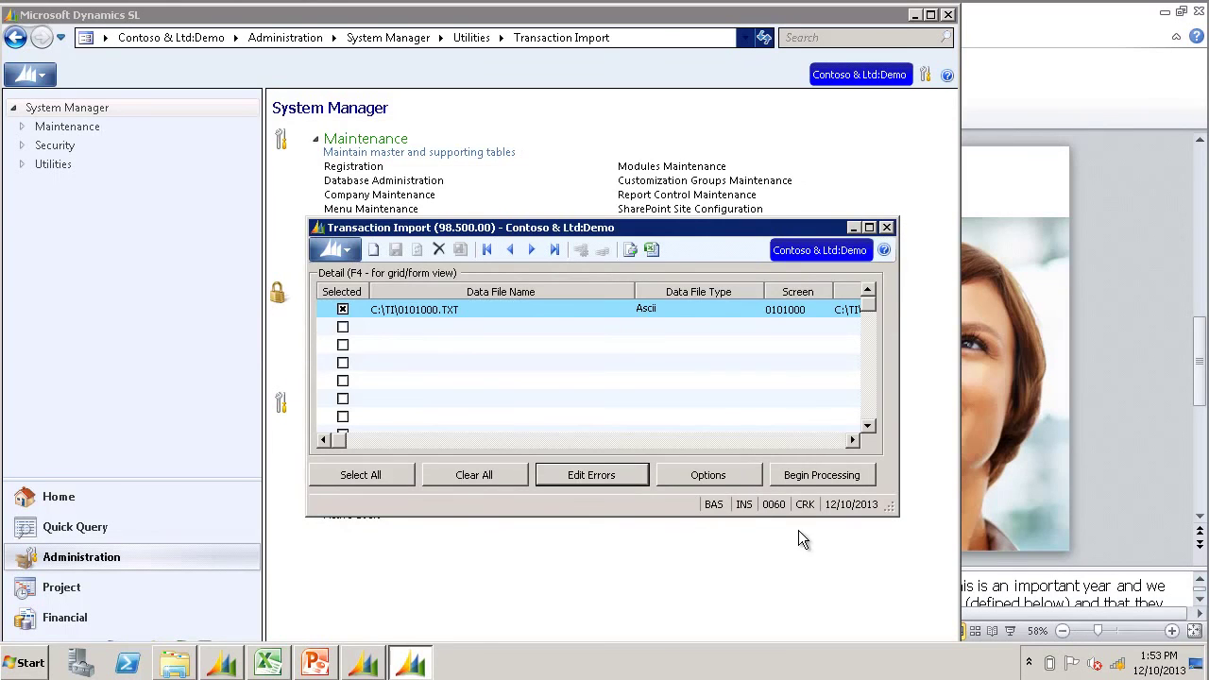
left_click(853, 226)
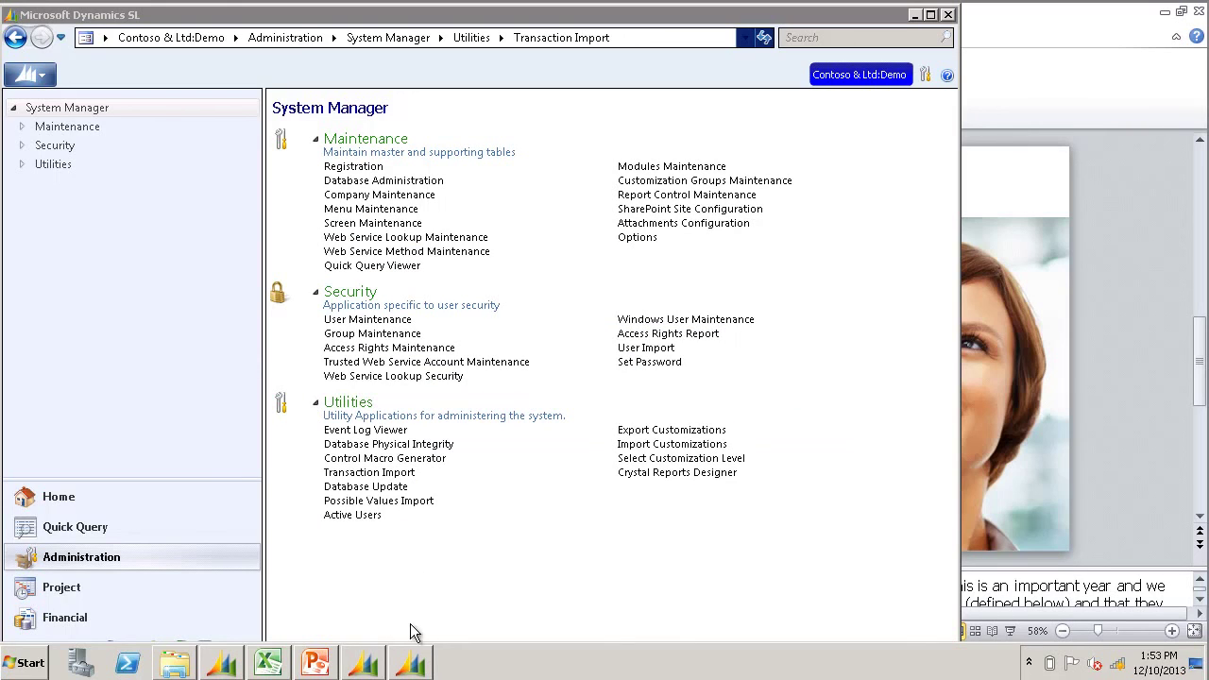
Open General Ledger Journal Transactions and scroll to batch 000232's 100.00 debit and credit amounts.
left_click(59, 620)
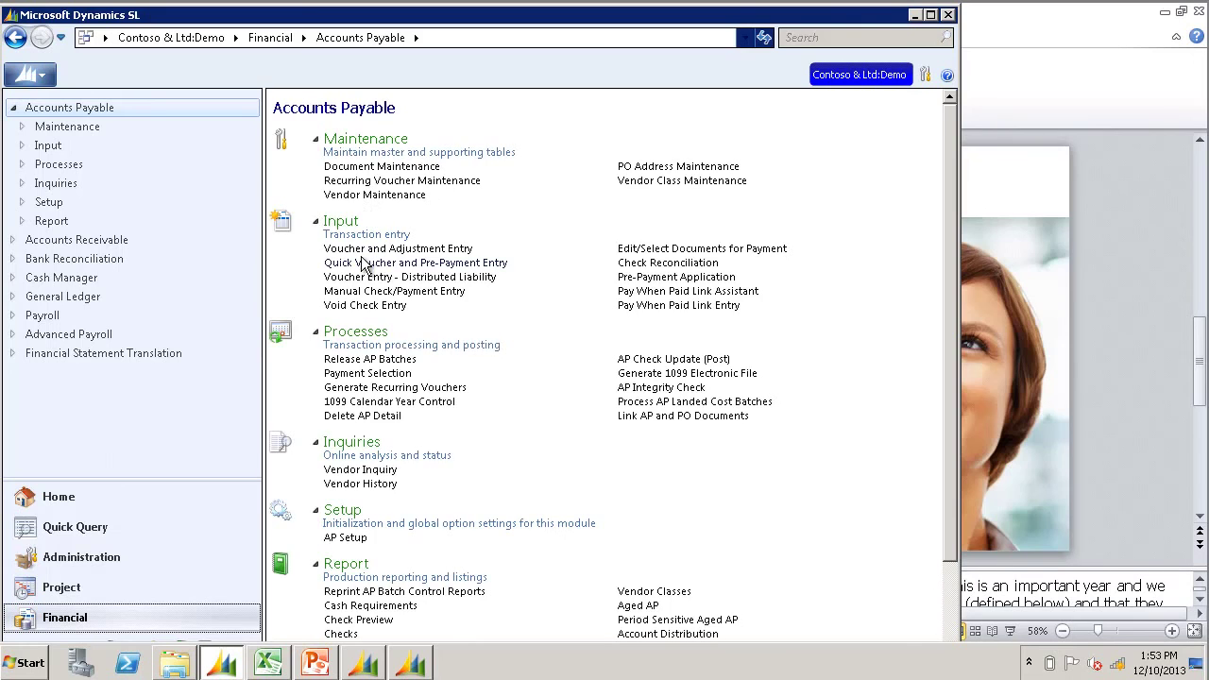
left_click(81, 297)
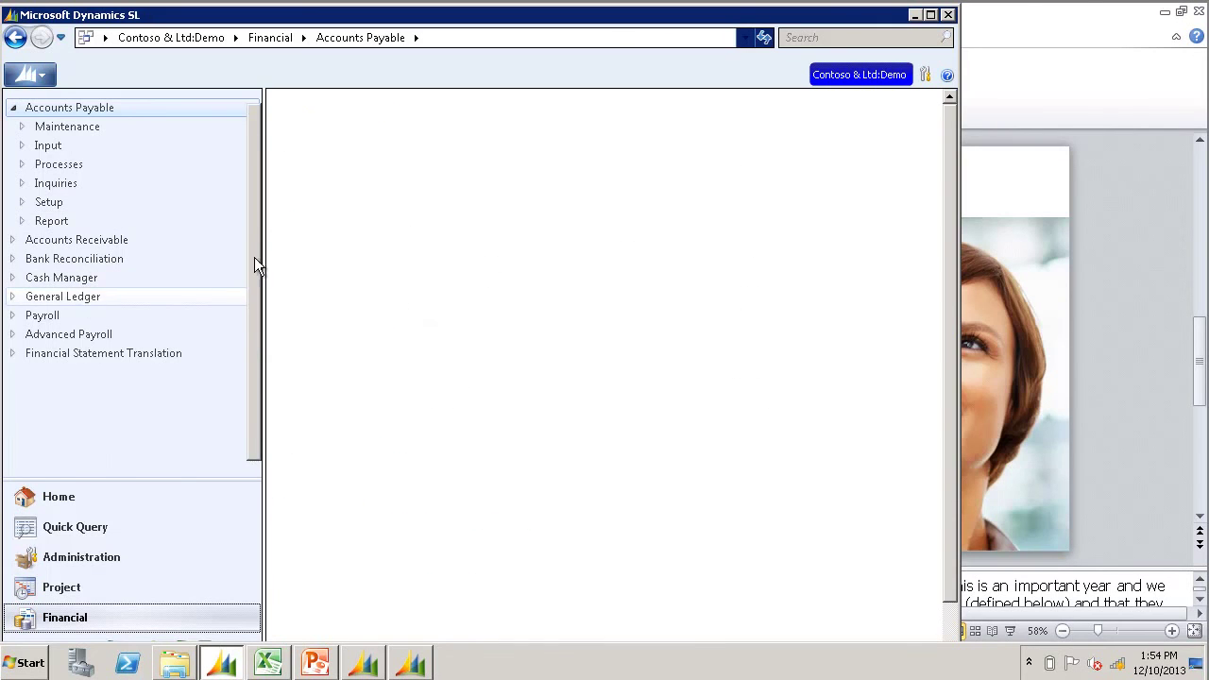
left_click(360, 294)
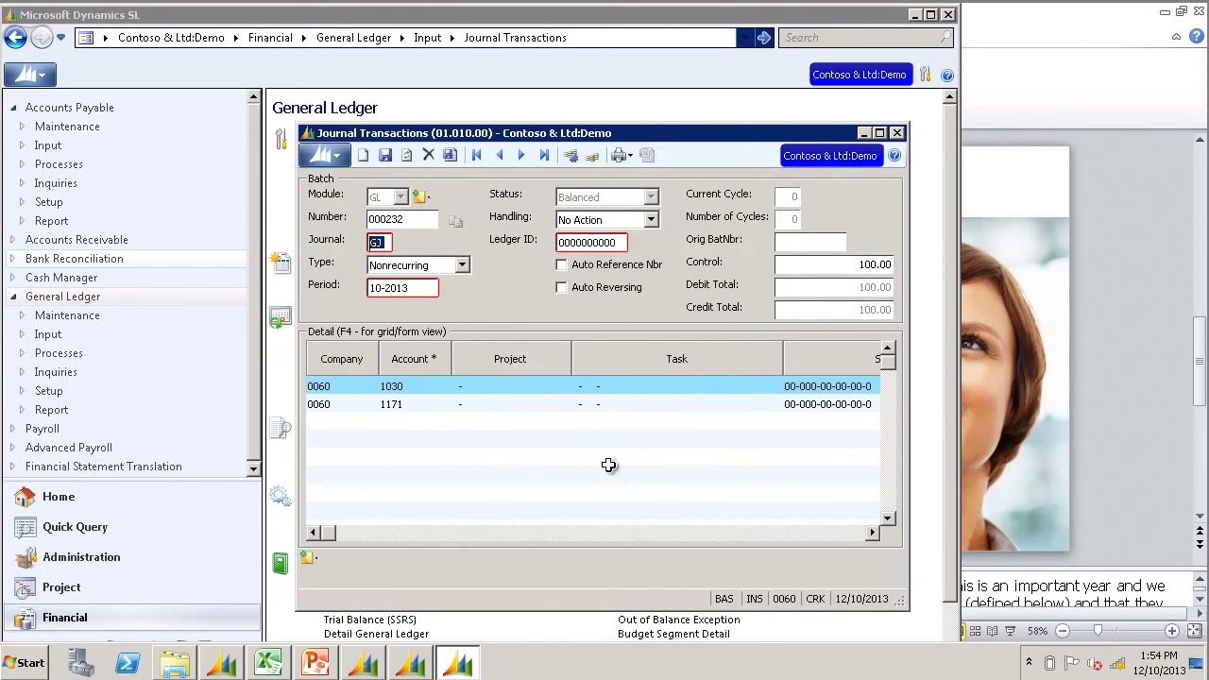
left_click(860, 534)
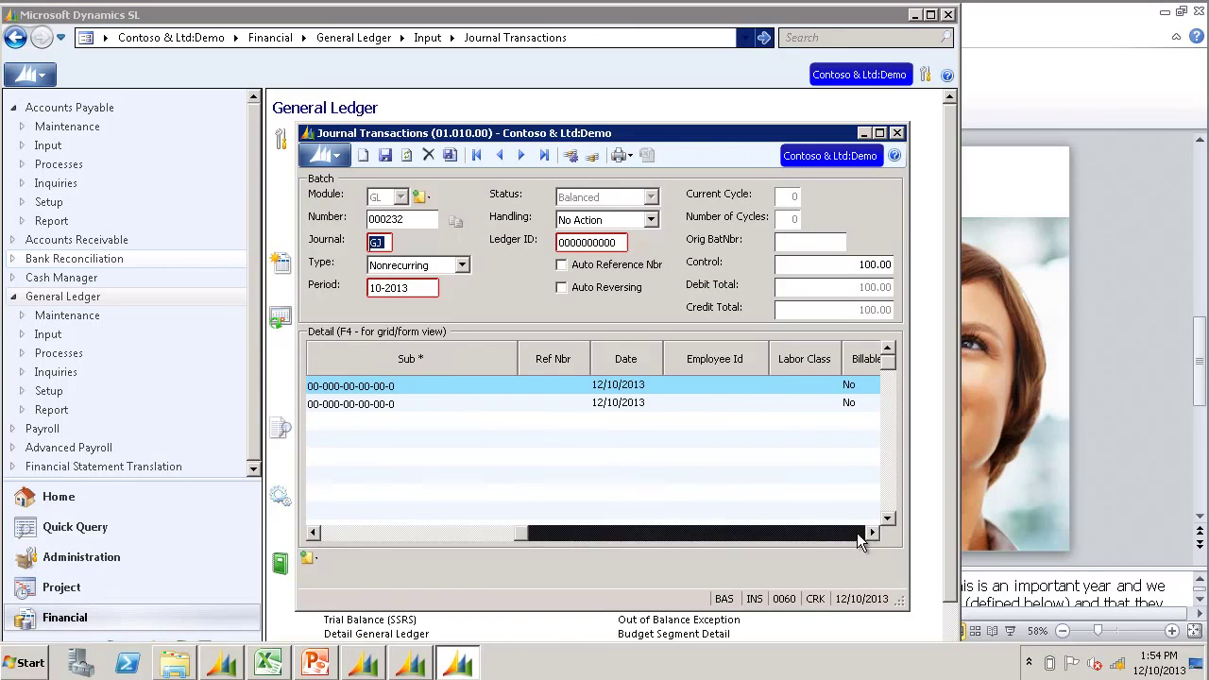
left_click(860, 534)
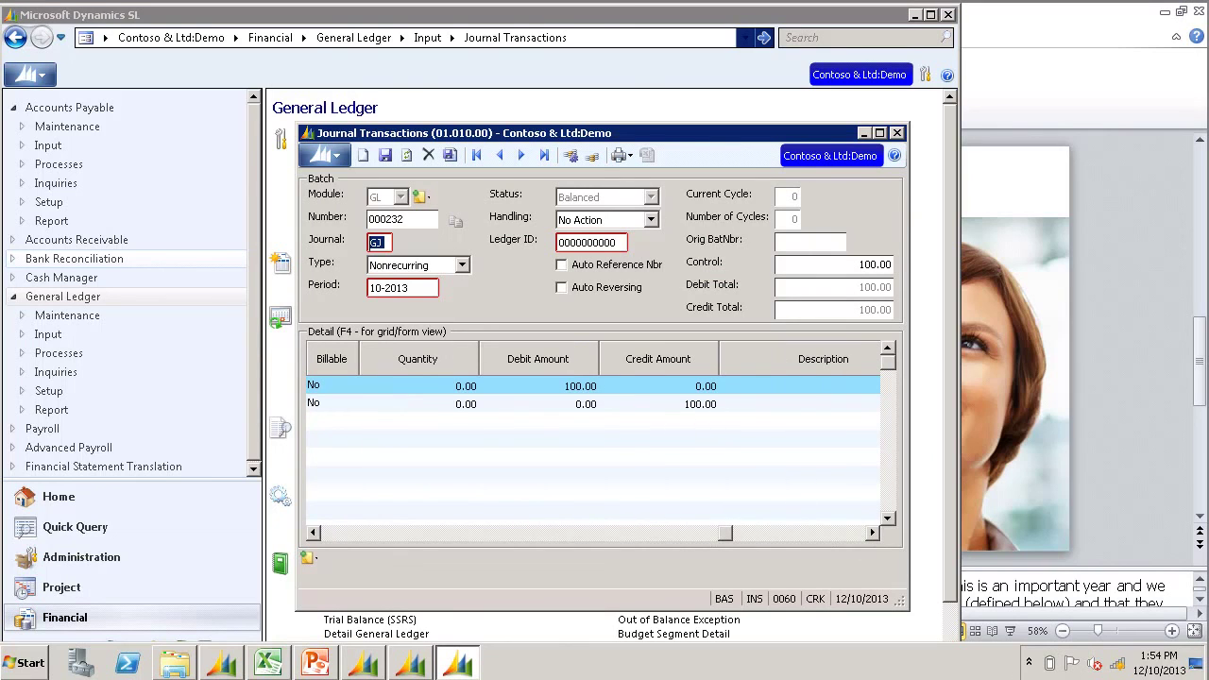